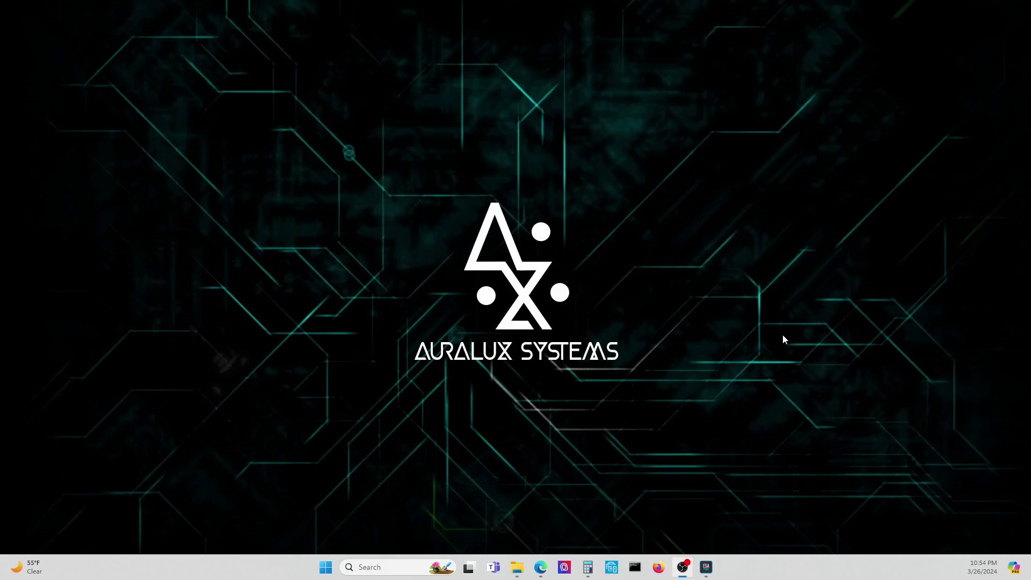
- Restore the ESAPro2 window from the taskbar, showing the empty Untitled project
{"action": "left_click", "coordinate": [706, 567]}
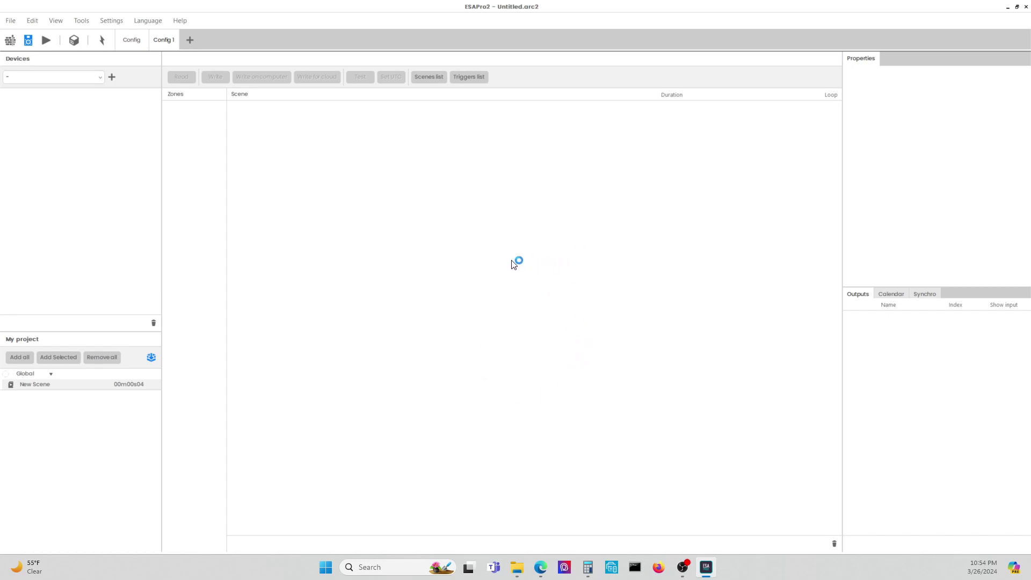
- Open Project 1F.arc2 from the DMX Projects folder via File > Open
{"action": "left_click", "coordinate": [8, 23]}
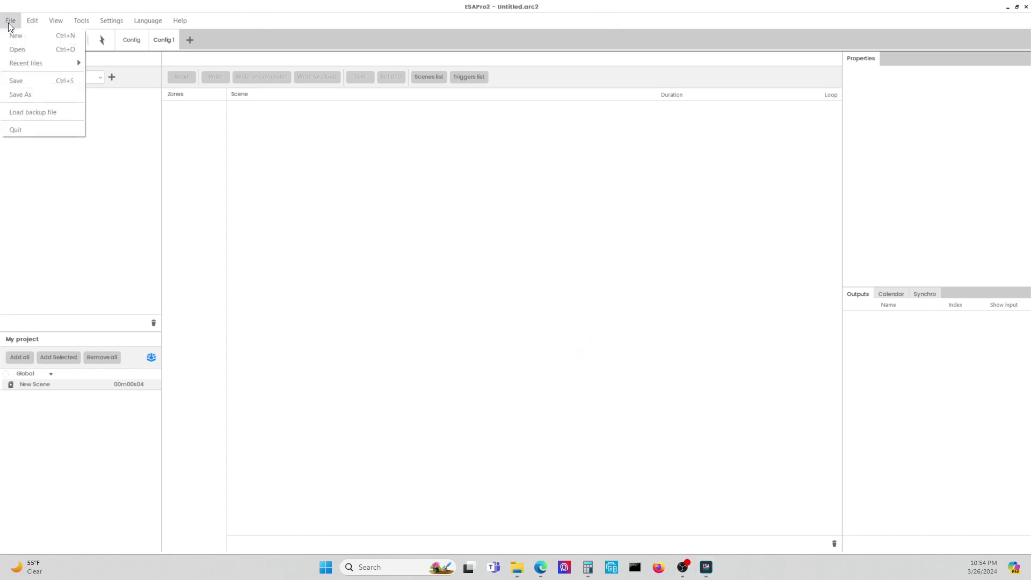
{"action": "left_click", "coordinate": [14, 49]}
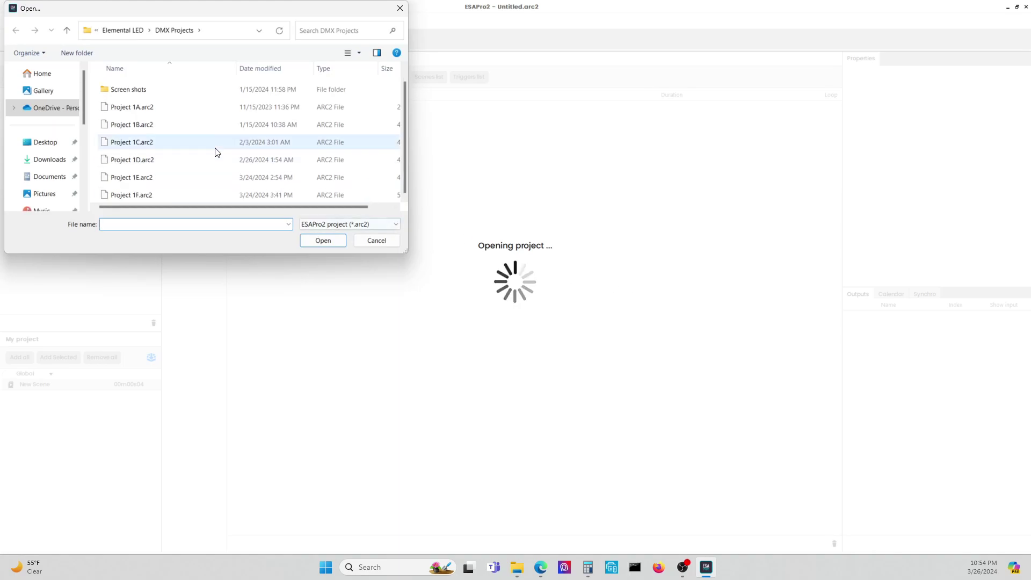
{"action": "left_click", "coordinate": [172, 195]}
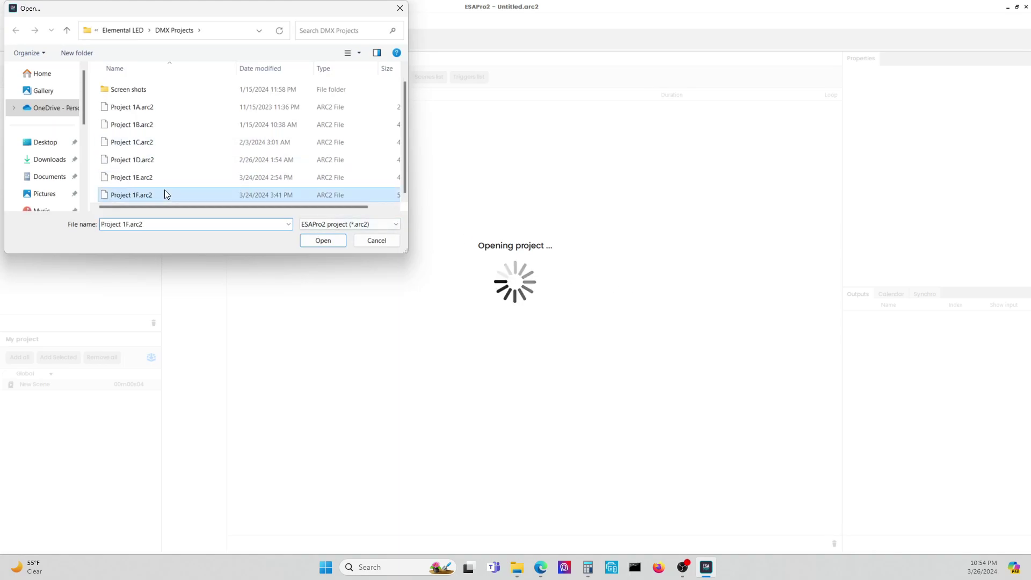
{"action": "left_click", "coordinate": [338, 242]}
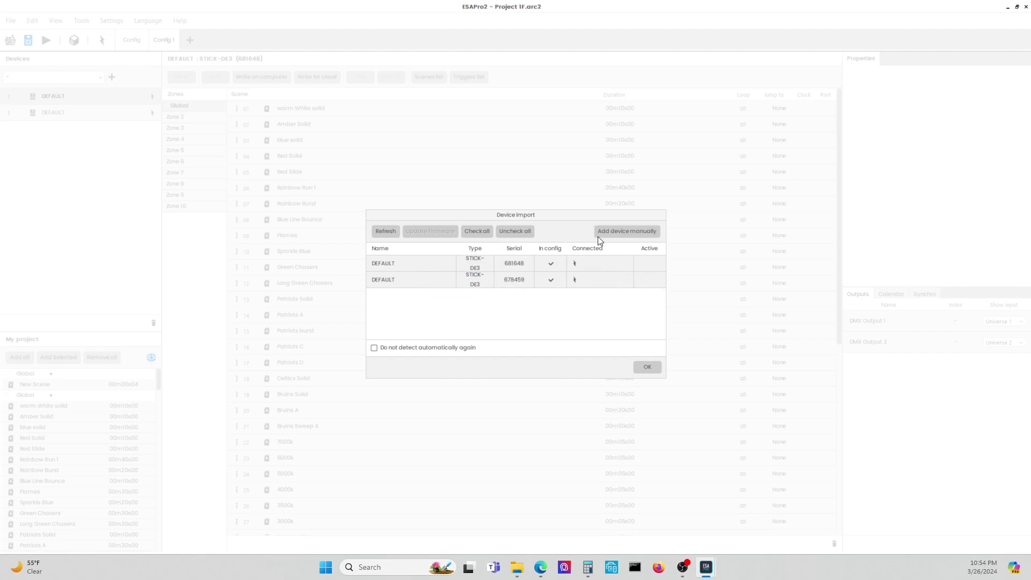
- Mark STICK-DE3 controller 681648 as Active in the Device import dialog and confirm
{"action": "left_click", "coordinate": [649, 368]}
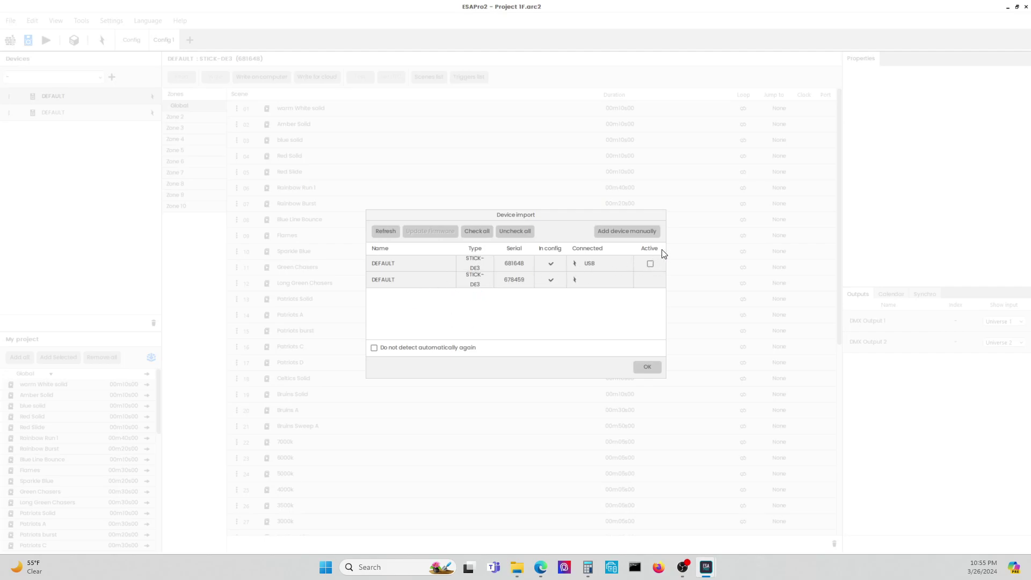
{"action": "left_click", "coordinate": [651, 263]}
{"action": "left_click", "coordinate": [648, 367]}
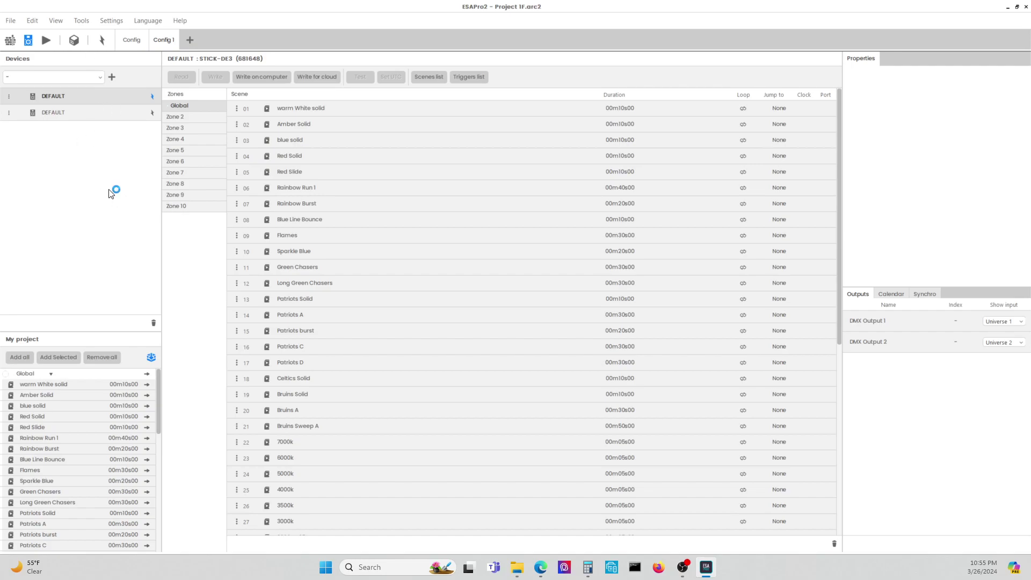
- Show controller 681648's Properties: product STICK3A, 125 MB memory, active
{"action": "left_click", "coordinate": [108, 110]}
{"action": "left_click", "coordinate": [111, 97]}
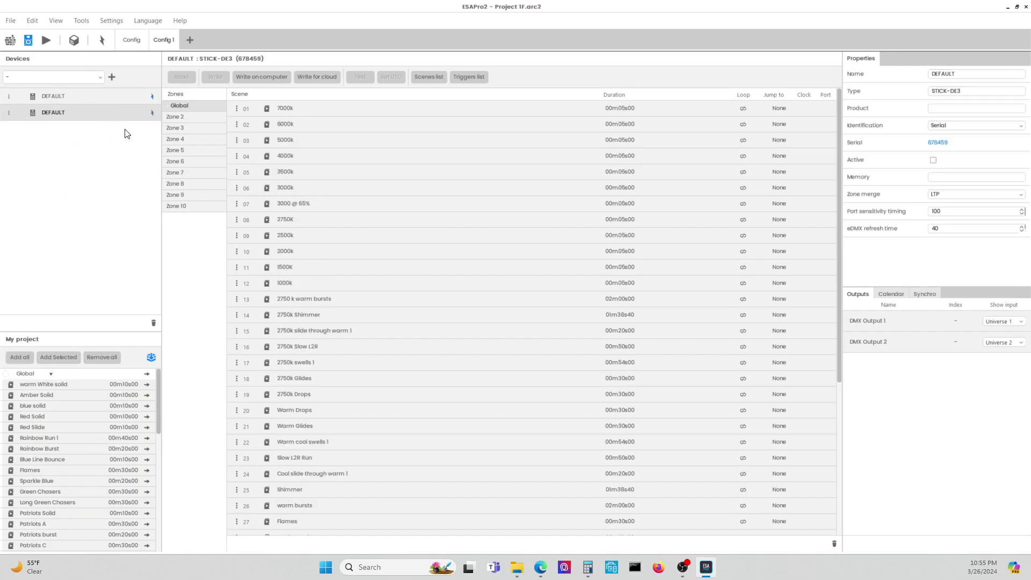
{"action": "left_click", "coordinate": [88, 115]}
{"action": "left_click", "coordinate": [99, 97]}
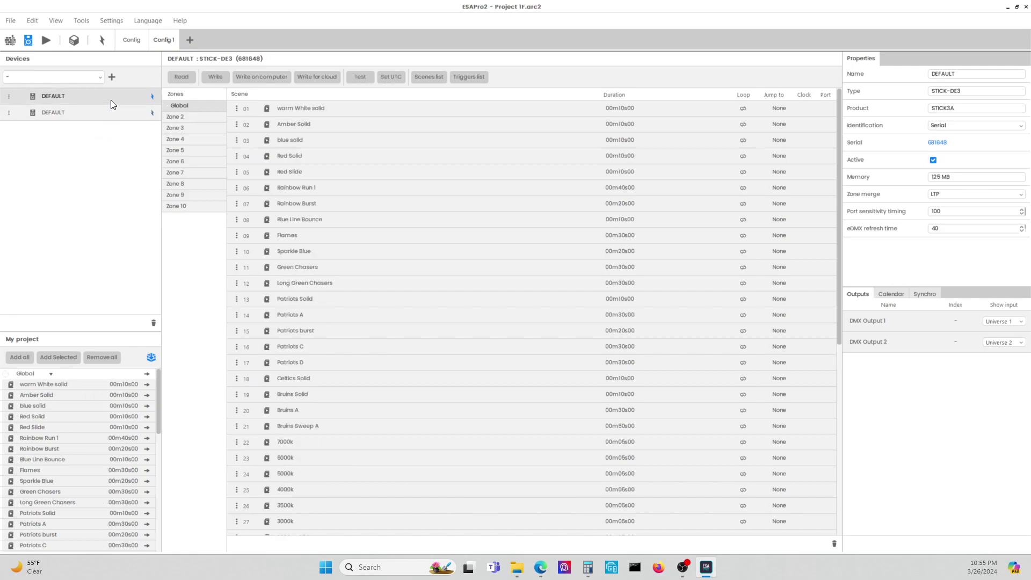
{"action": "left_click", "coordinate": [12, 42]}
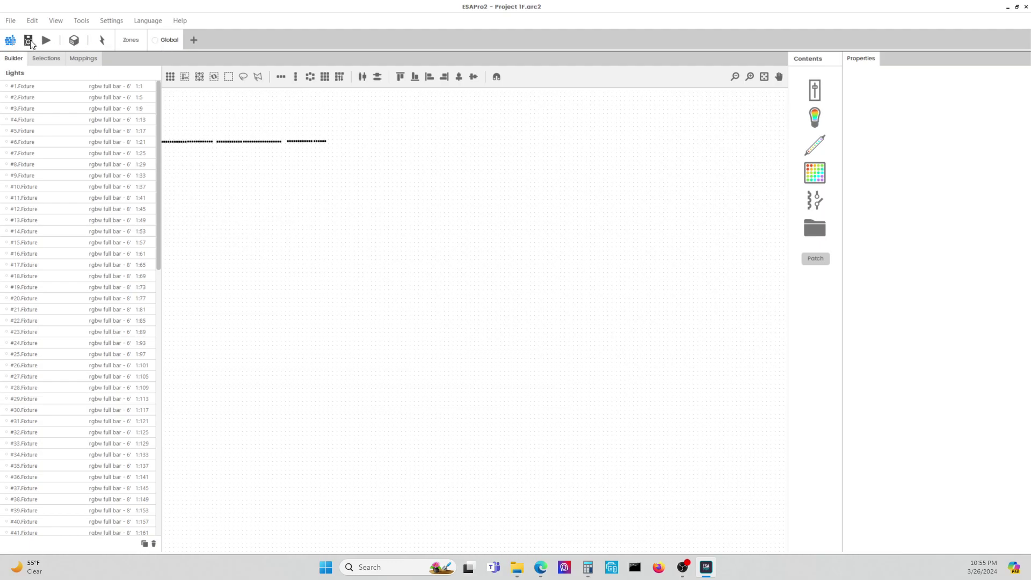
{"action": "left_click", "coordinate": [30, 42]}
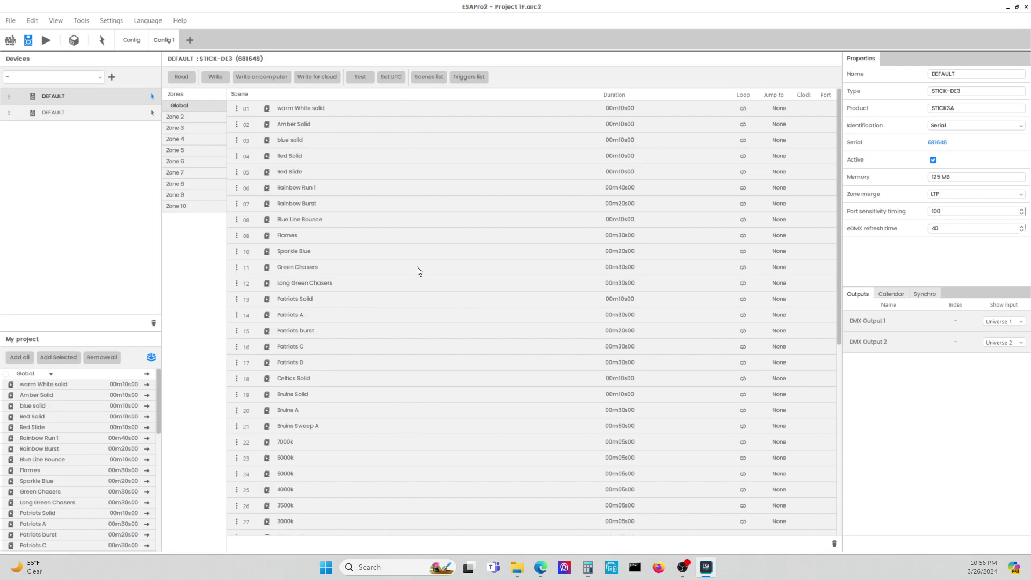
- Write the Project 1F scenes to controller 681648, agreeing to store the file in device memory
{"action": "left_click", "coordinate": [216, 77]}
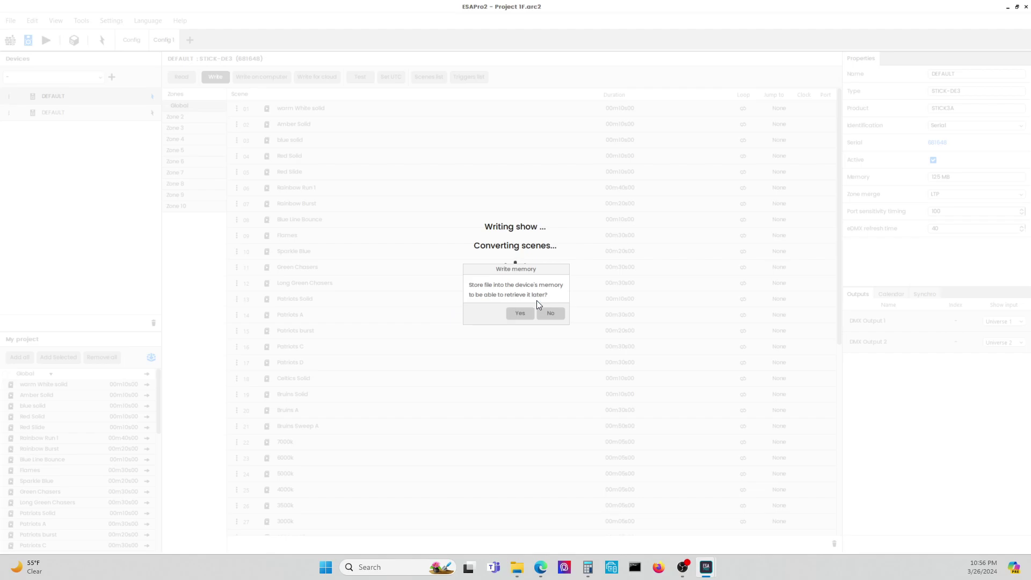
{"action": "left_click", "coordinate": [519, 314]}
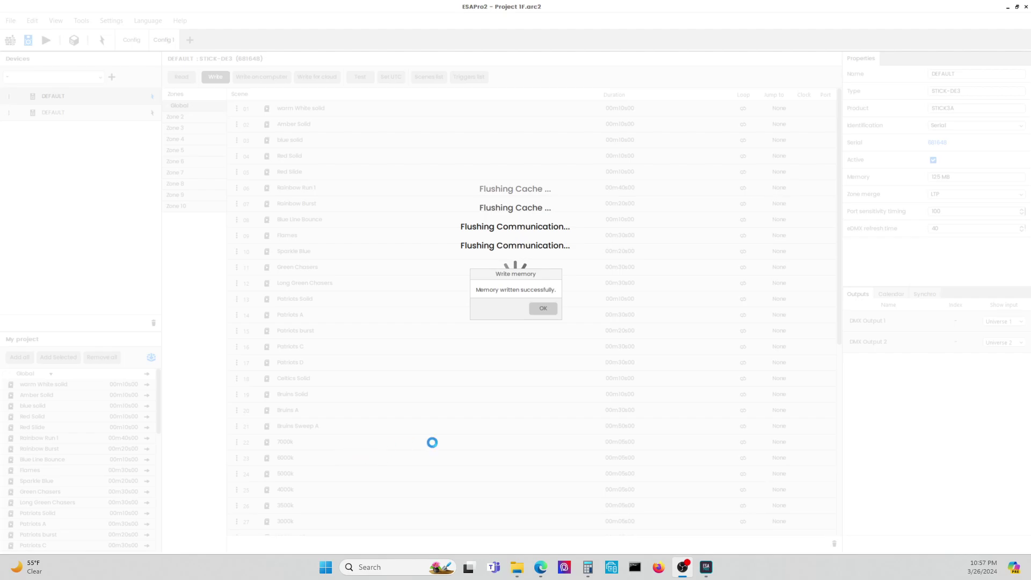
- Acknowledge the Write memory success message to return to controller 681648's scene list
{"action": "left_click", "coordinate": [548, 311]}
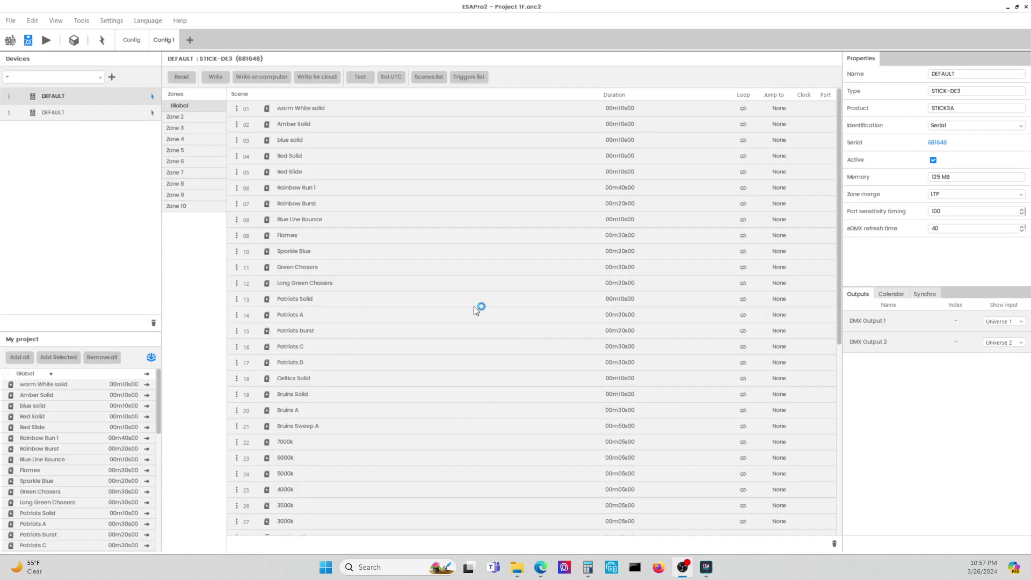